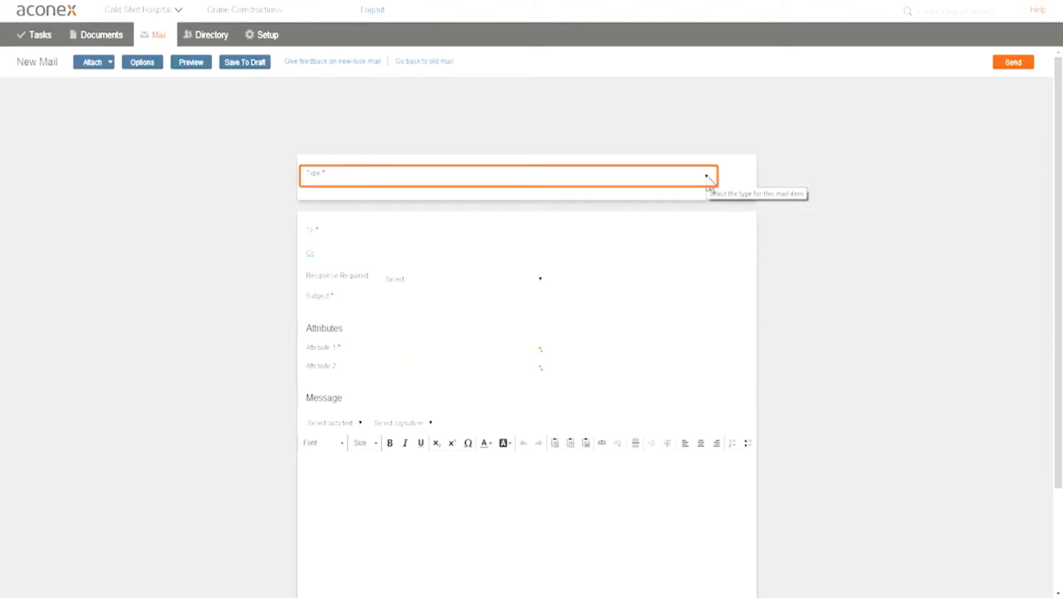
# Set the new mail's type to Request For Information and look over the message template it loads
pyautogui.click(706, 177)
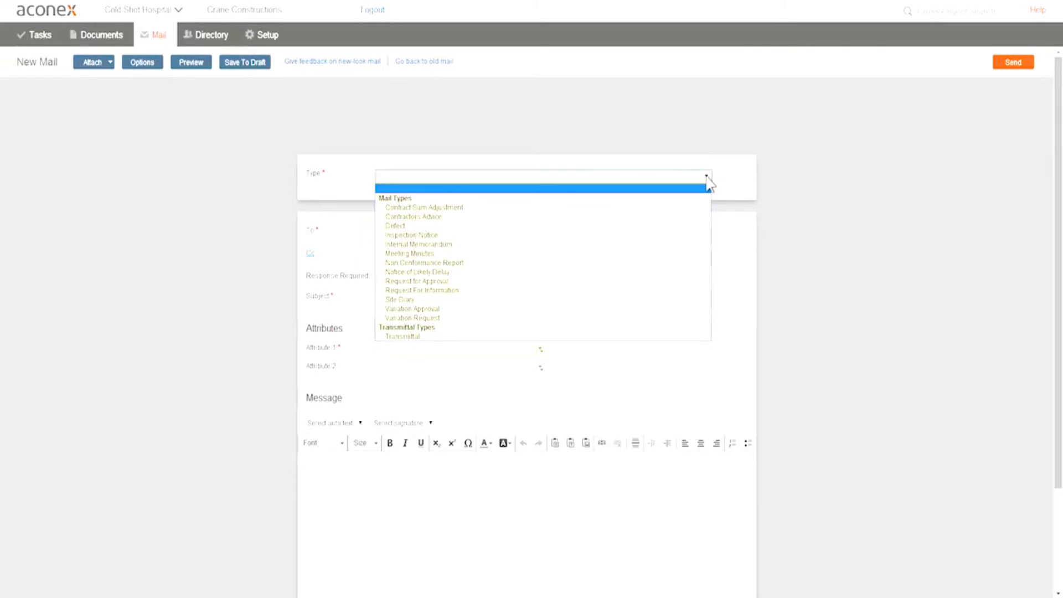
pyautogui.click(464, 291)
pyautogui.scroll(-3, 776, 515)
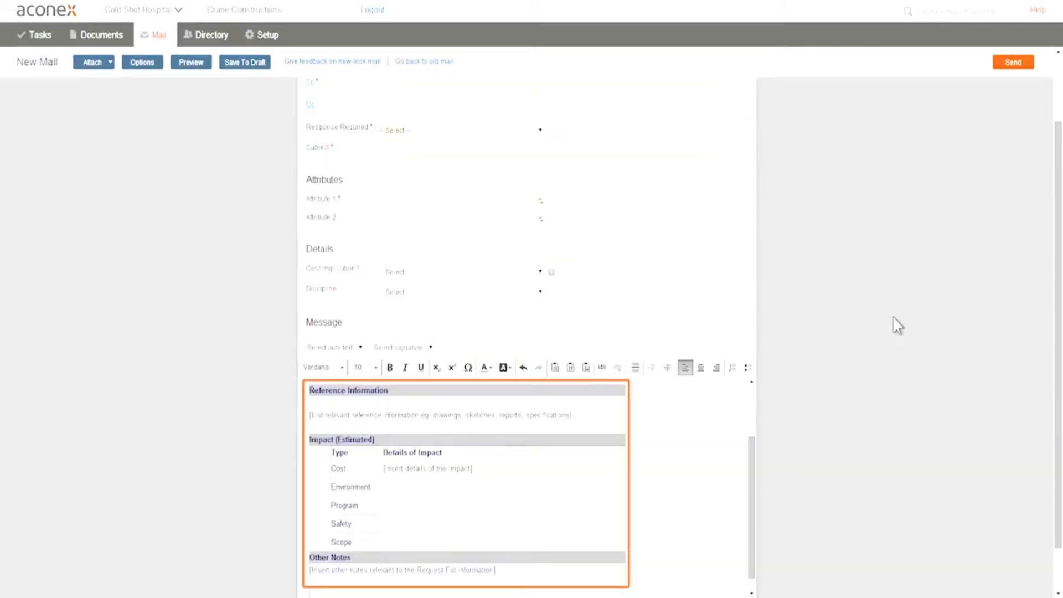
pyautogui.scroll(-1, 1024, 248)
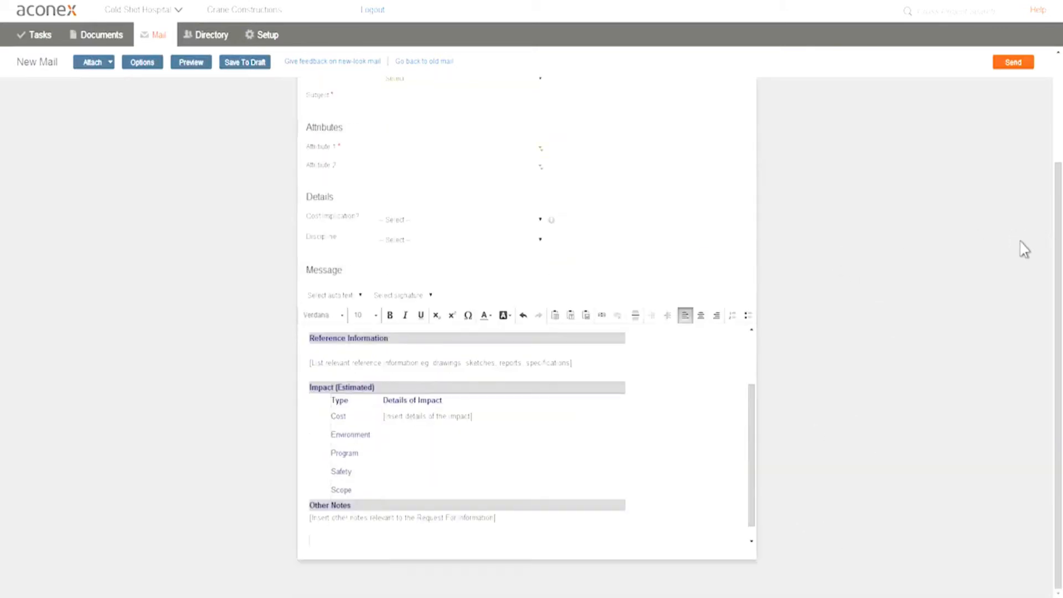
pyautogui.scroll(3, 934, 323)
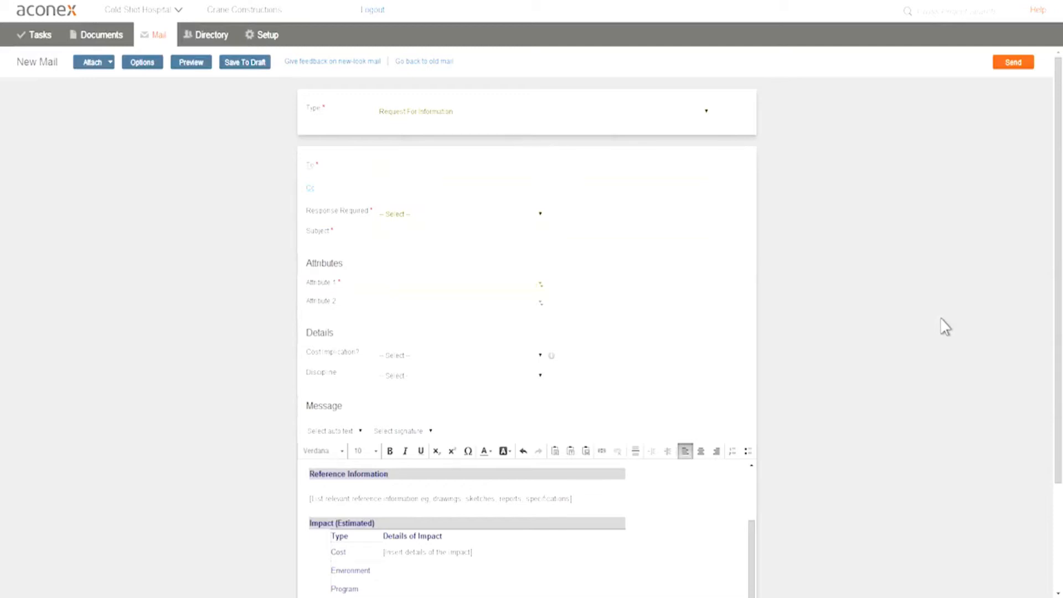
# Add two To recipients by partial name, one from ABC and one from Azure Consulting chosen among the matches for "b"
pyautogui.click(447, 172)
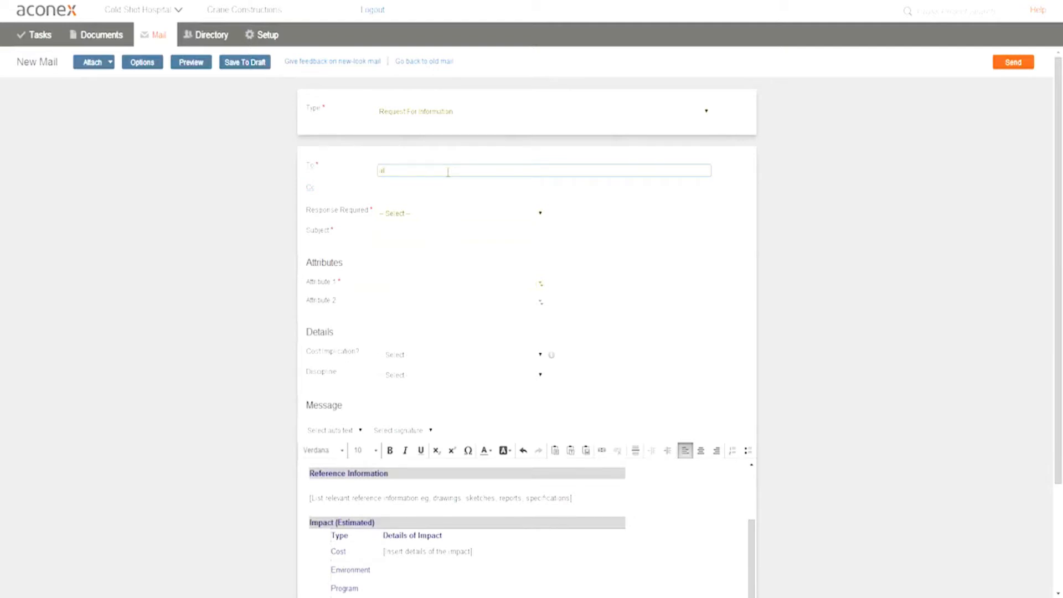
pyautogui.write('ala')
pyautogui.press('Return')
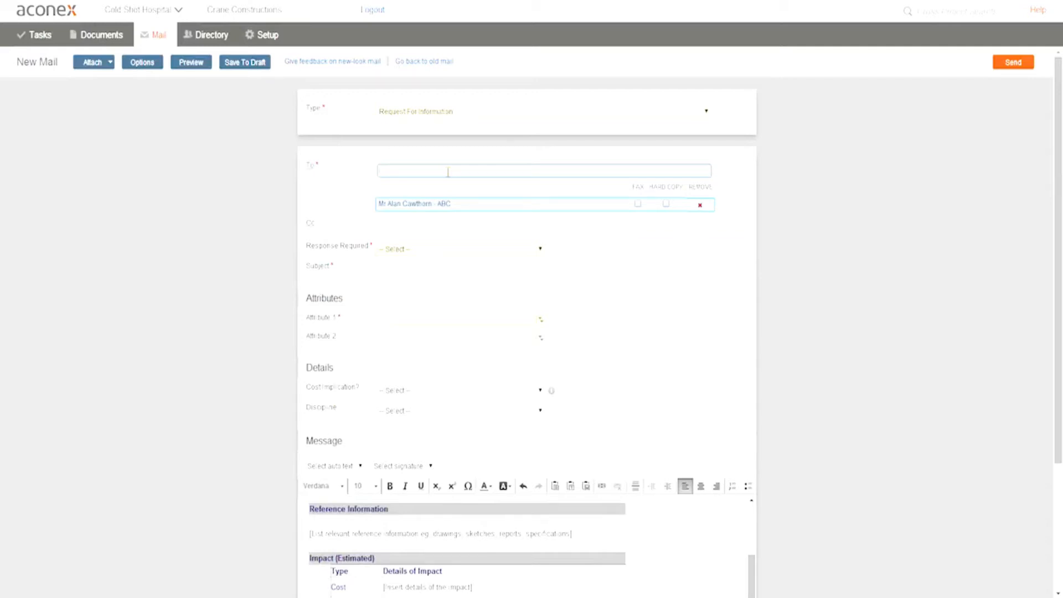
pyautogui.write('b')
pyautogui.press('Return')
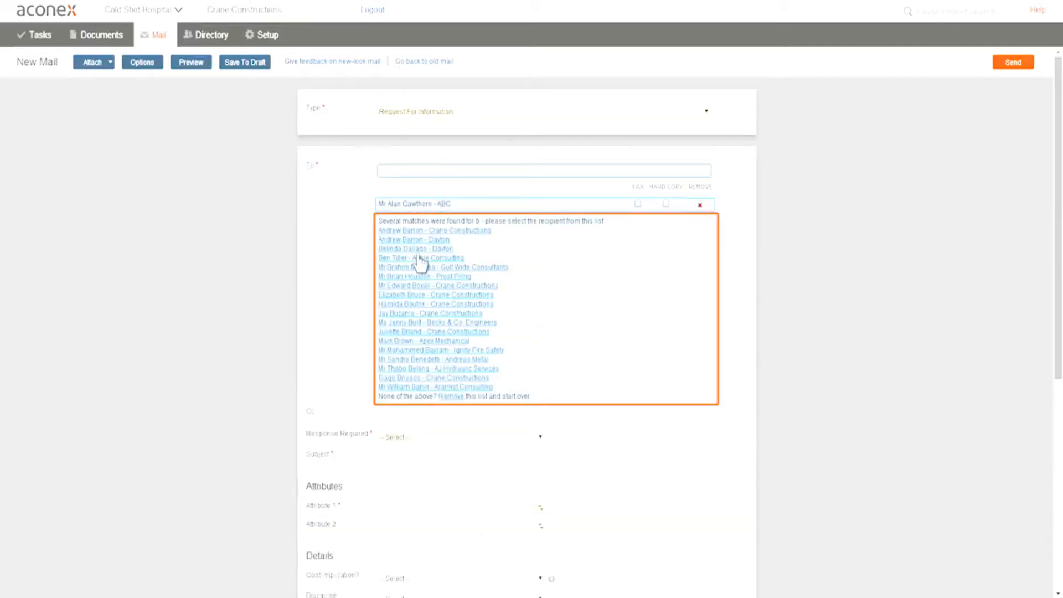
pyautogui.click(420, 258)
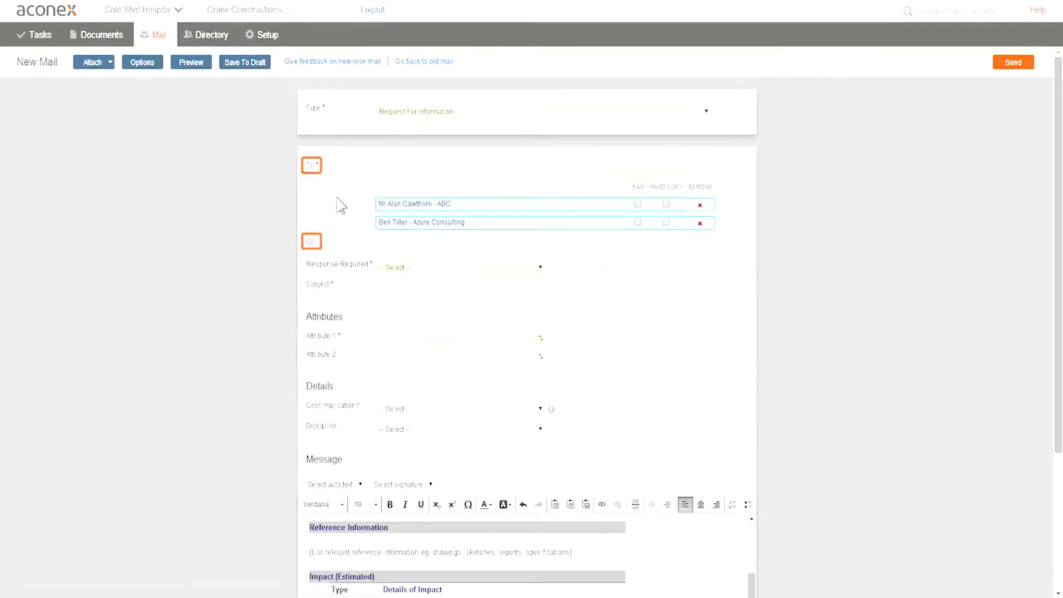
# Search the project directory by organization "becks" and the contact's family name, and add the Becks & Co. Engineers project manager as a Cc recipient
pyautogui.click(309, 165)
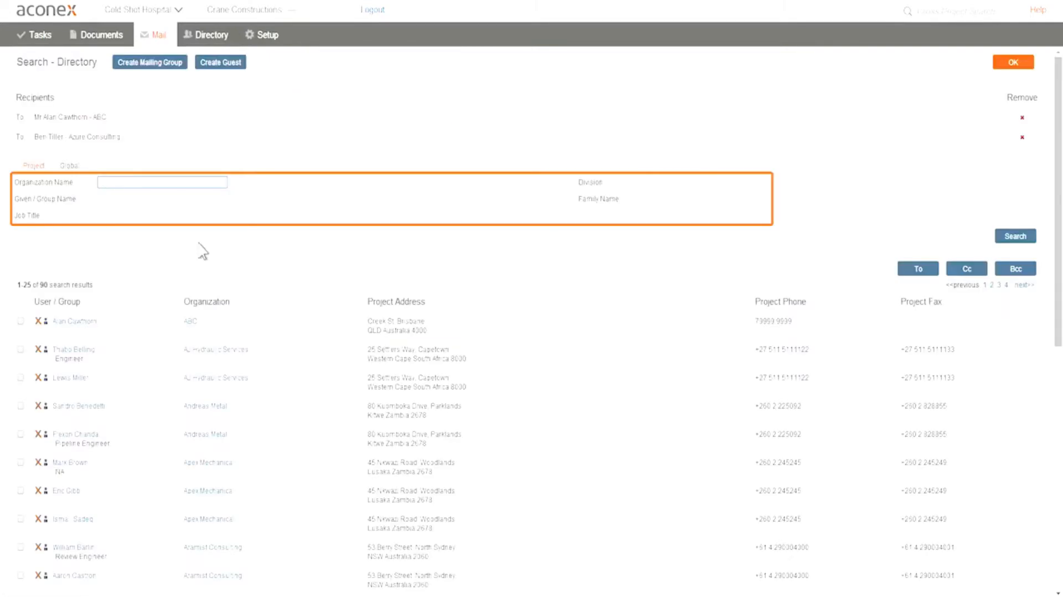
pyautogui.write('becks')
pyautogui.click(678, 198)
pyautogui.write('abbot')
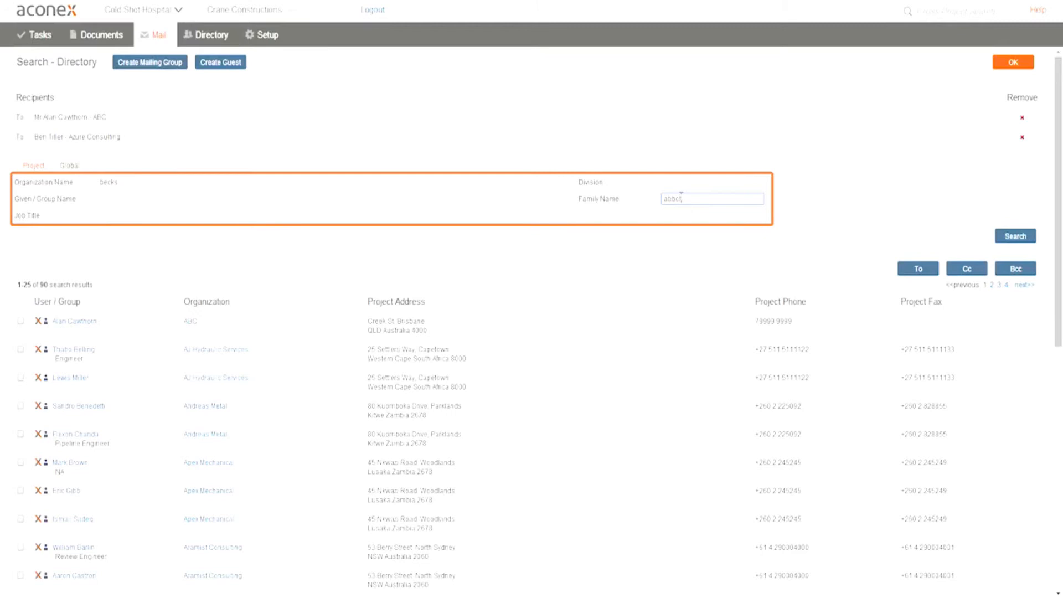
pyautogui.click(1016, 237)
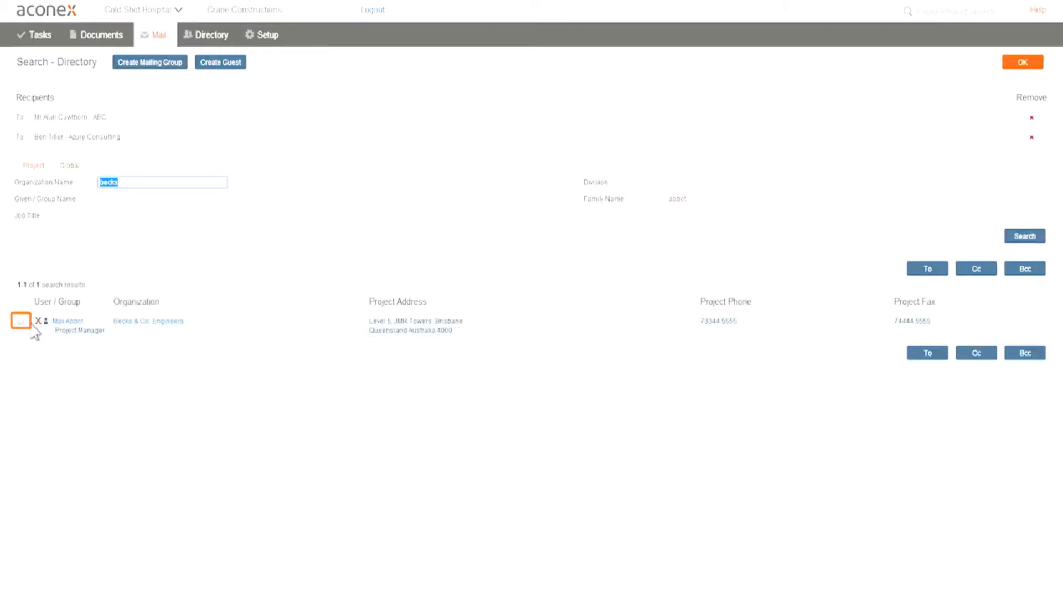
pyautogui.click(21, 321)
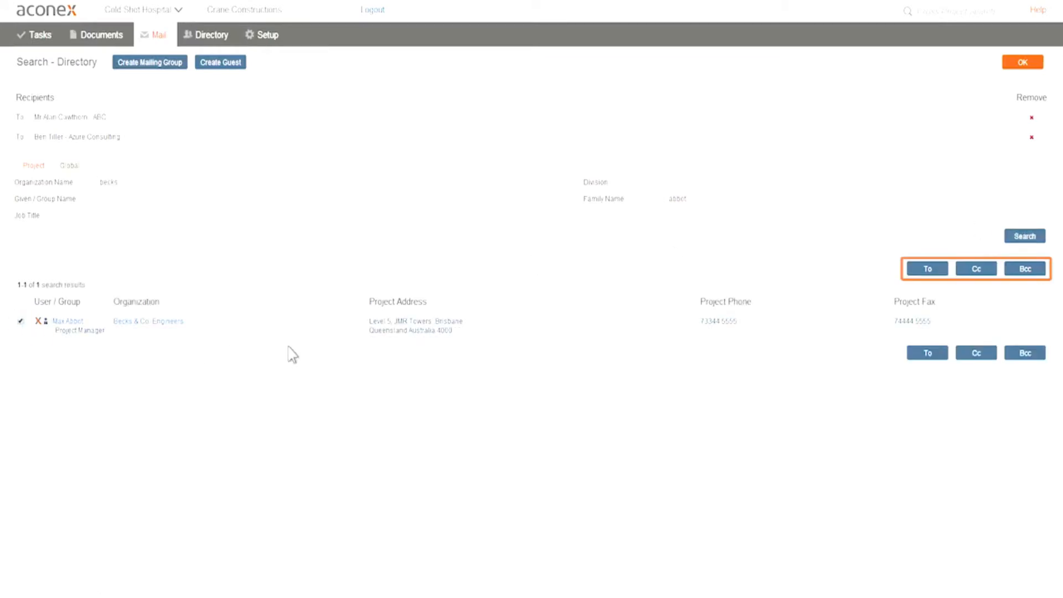
pyautogui.click(976, 270)
pyautogui.click(1022, 62)
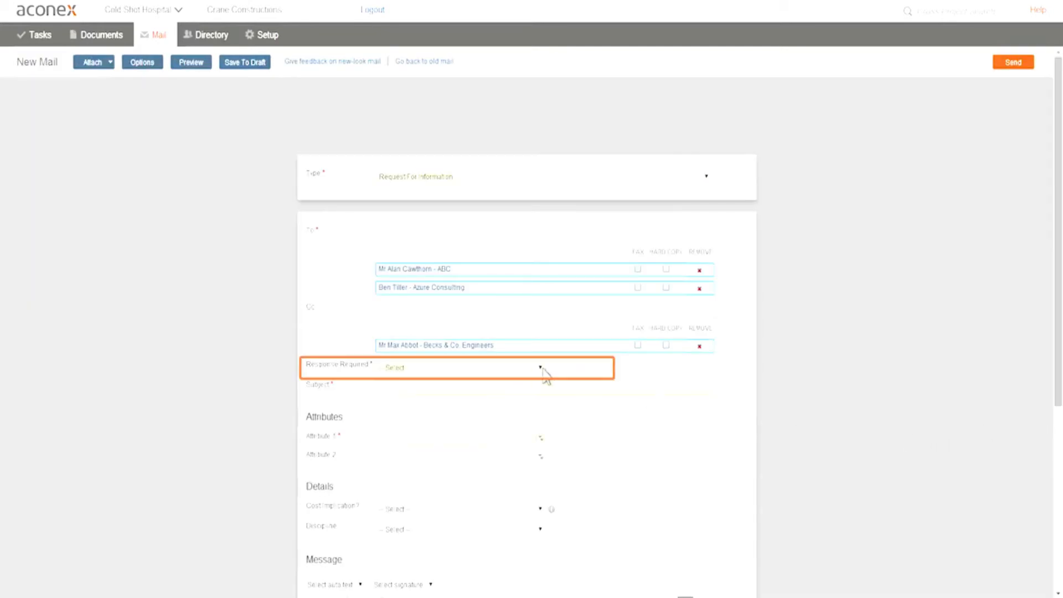
# Set the required response to "Respond by" with the due date 28/07/2014
pyautogui.click(542, 370)
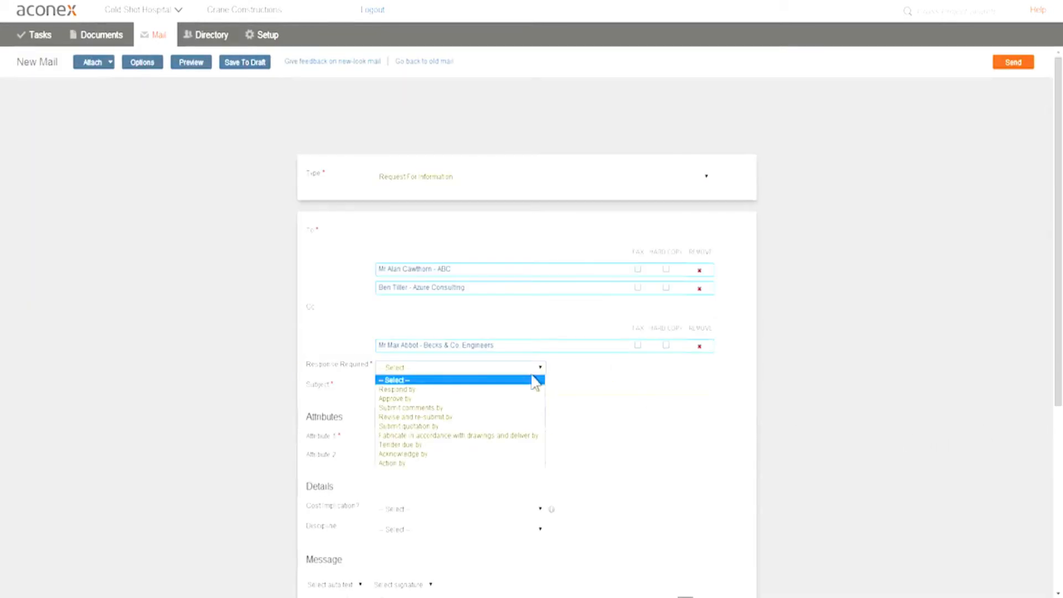
pyautogui.click(493, 389)
pyautogui.click(603, 368)
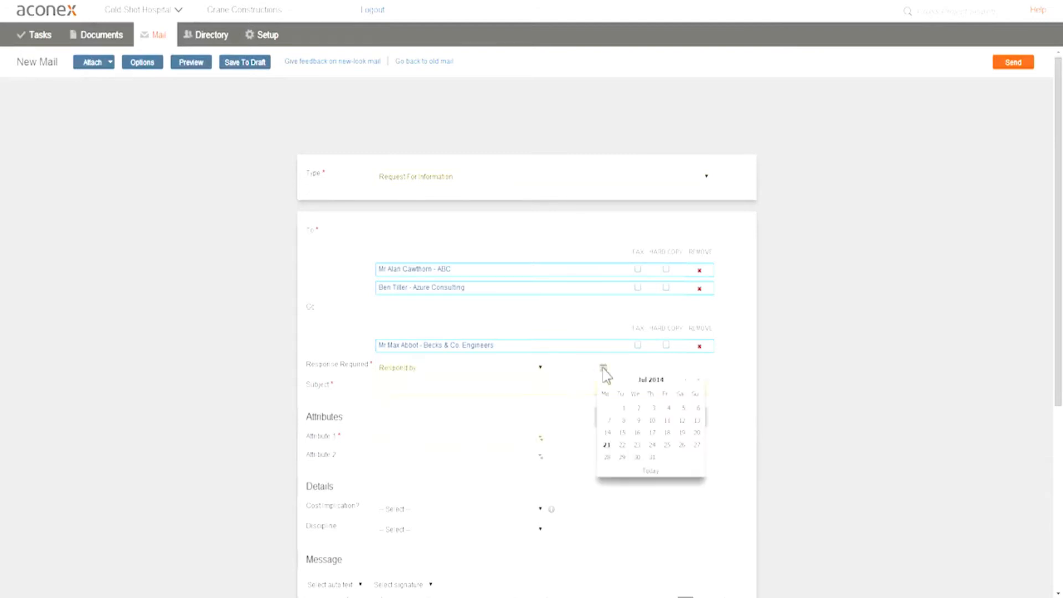
pyautogui.click(608, 457)
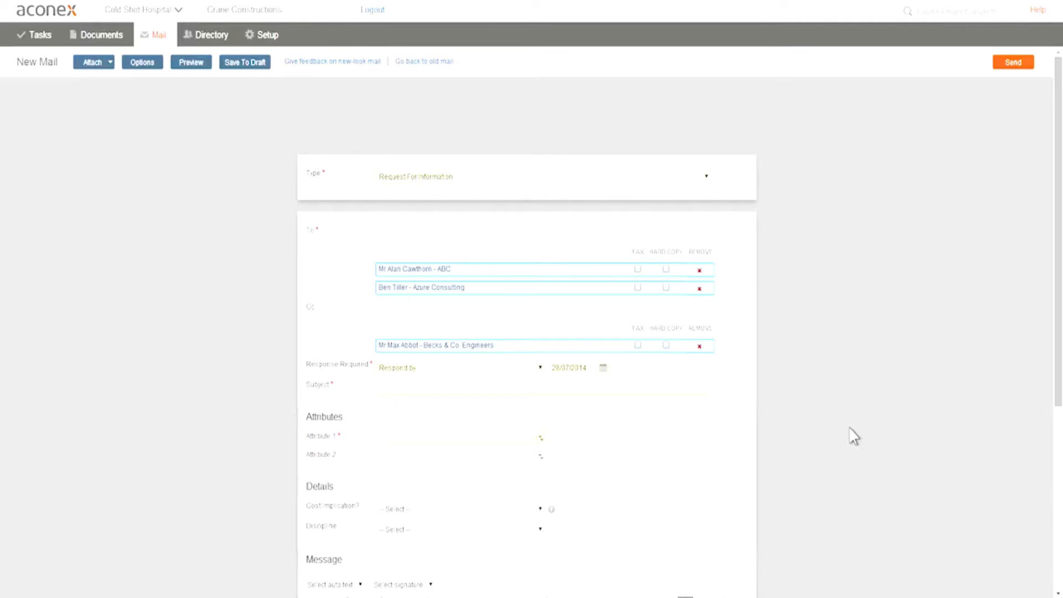
# Enter "Missing part on ground floor" as the mail's subject
pyautogui.click(533, 389)
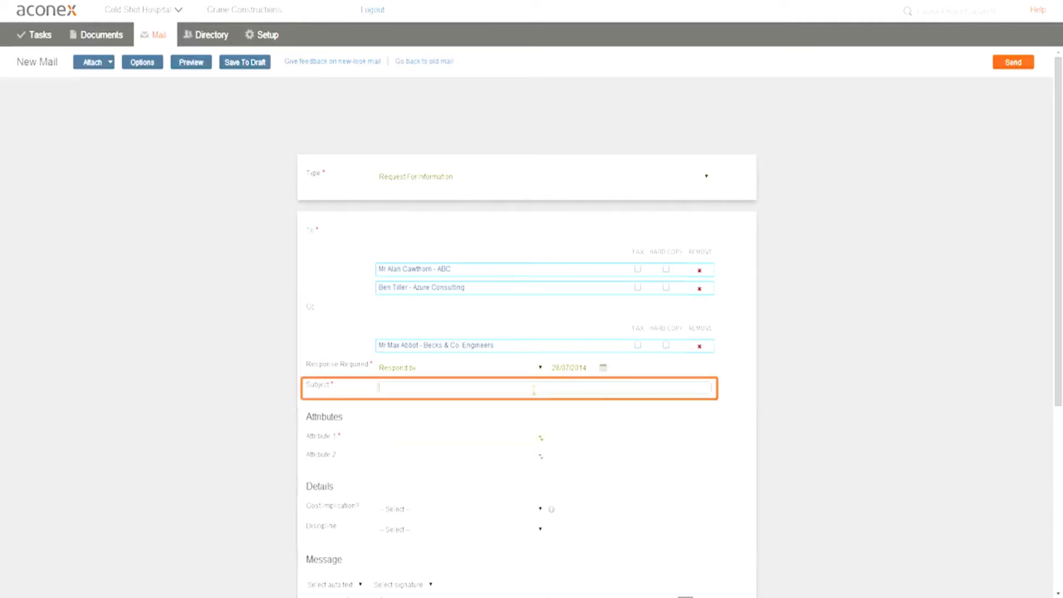
pyautogui.write('Missing part on ground floor')
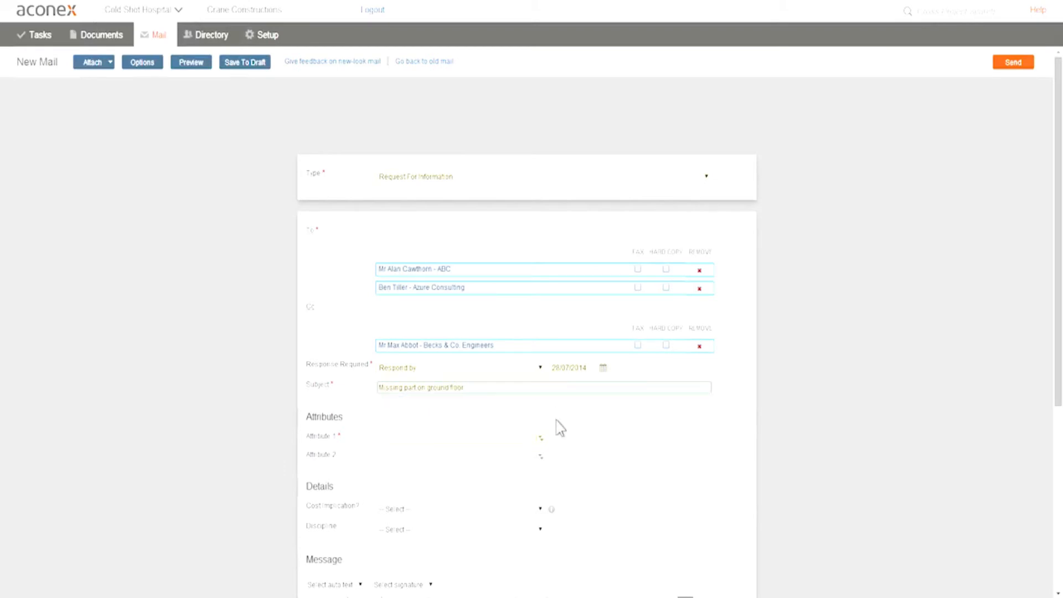
# Assign Pathology as the mail's Attribute 1
pyautogui.click(541, 438)
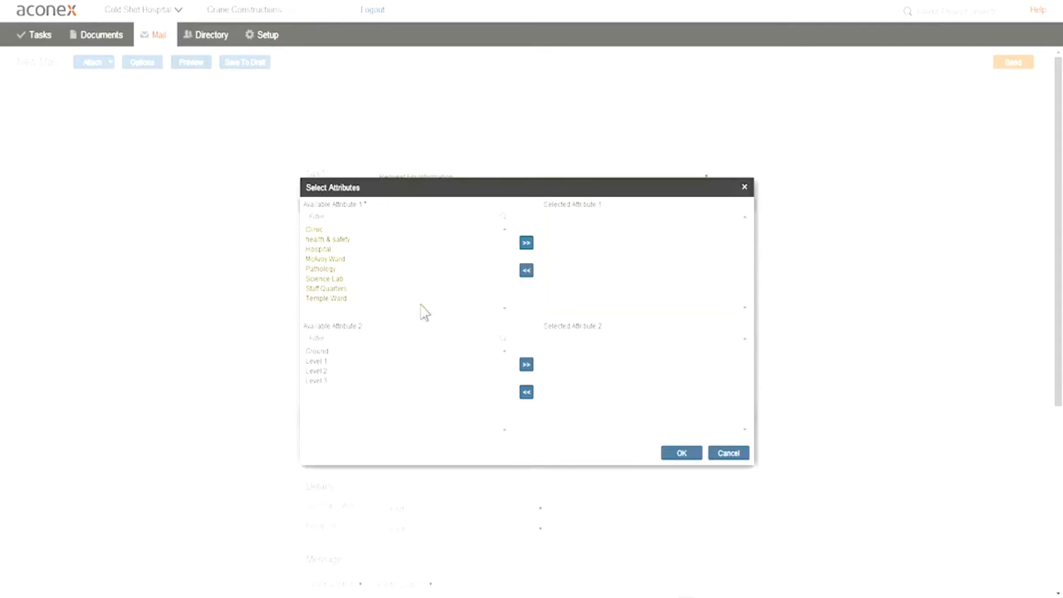
pyautogui.click(325, 269)
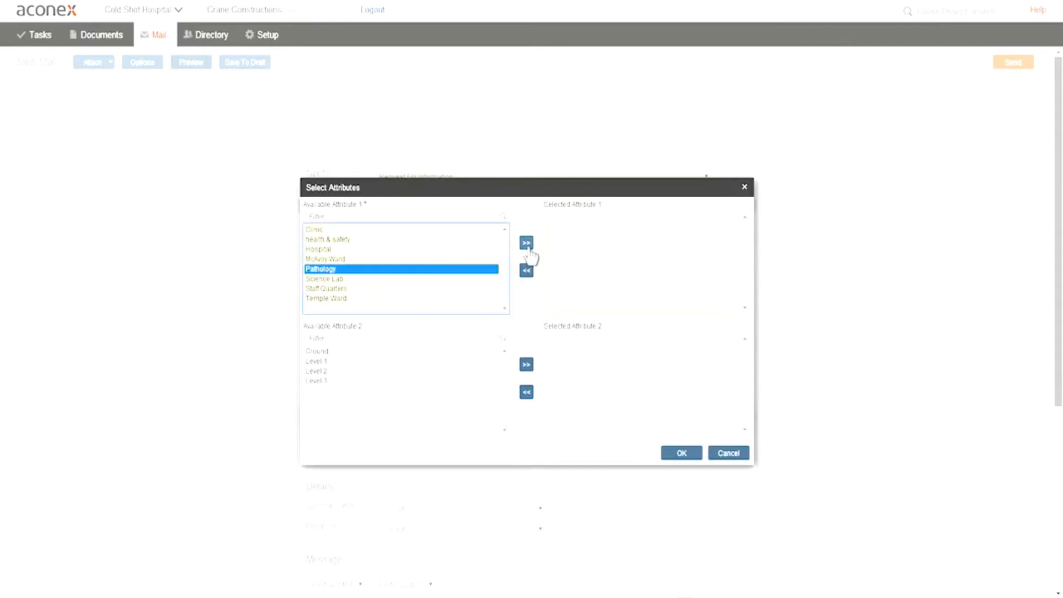
pyautogui.click(527, 245)
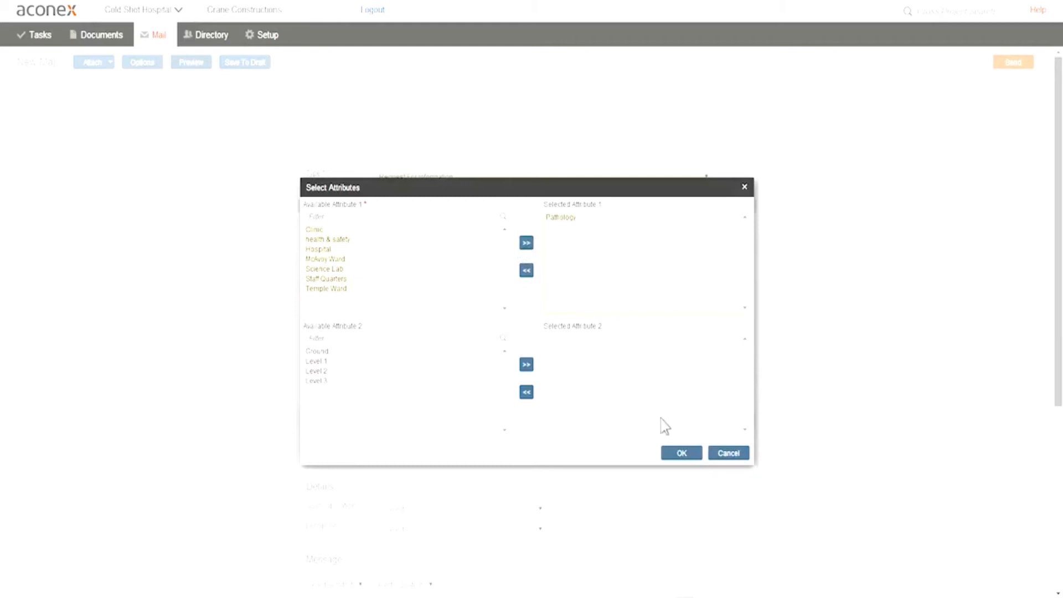
pyautogui.click(681, 453)
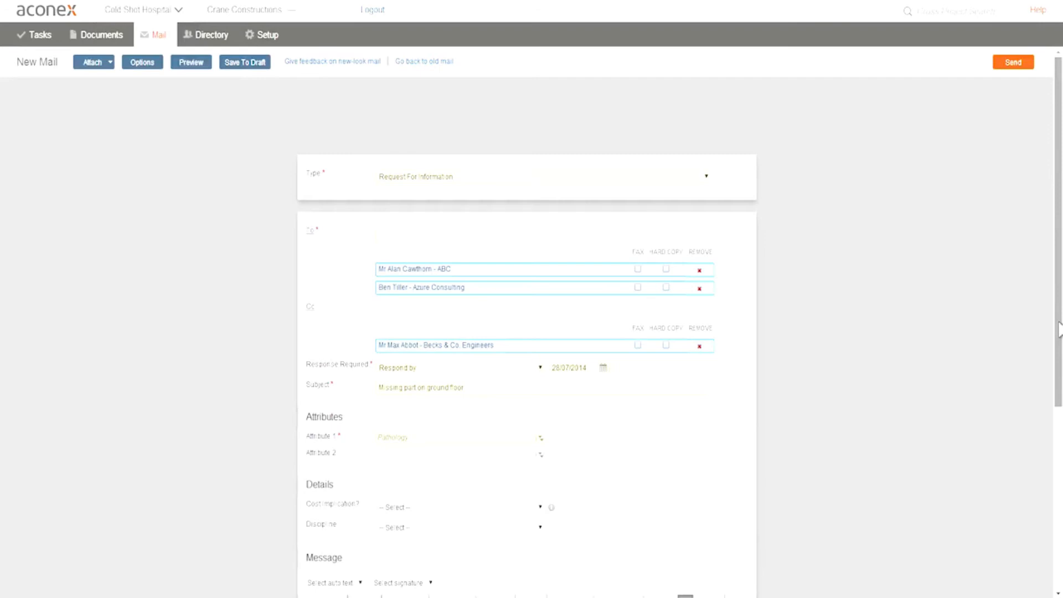
# Set the mail's cost implication to Yes and its discipline to Plumbing
pyautogui.click(540, 508)
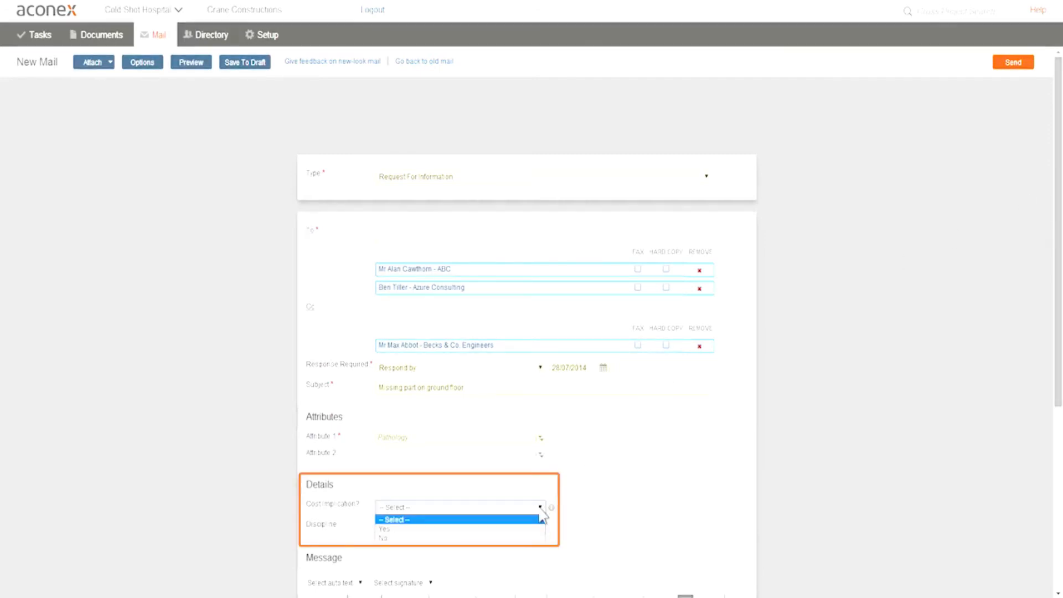
pyautogui.click(502, 530)
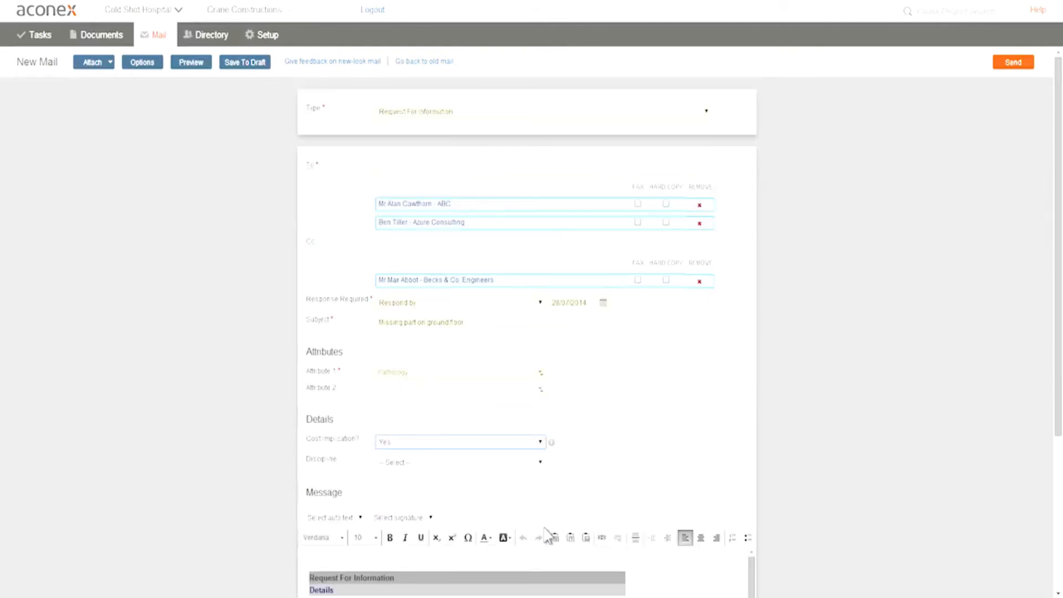
pyautogui.click(544, 470)
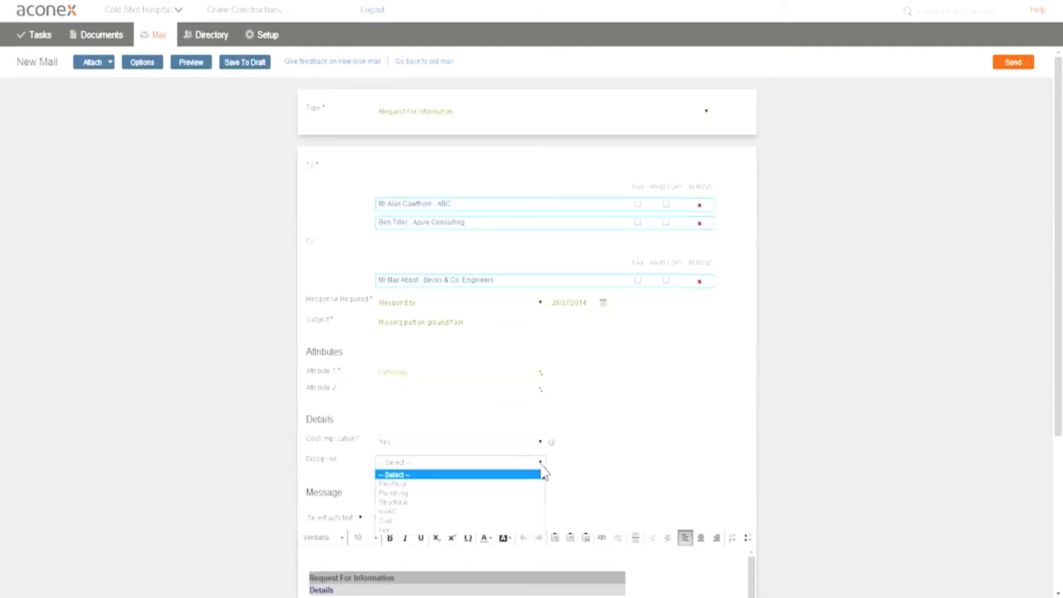
pyautogui.click(507, 493)
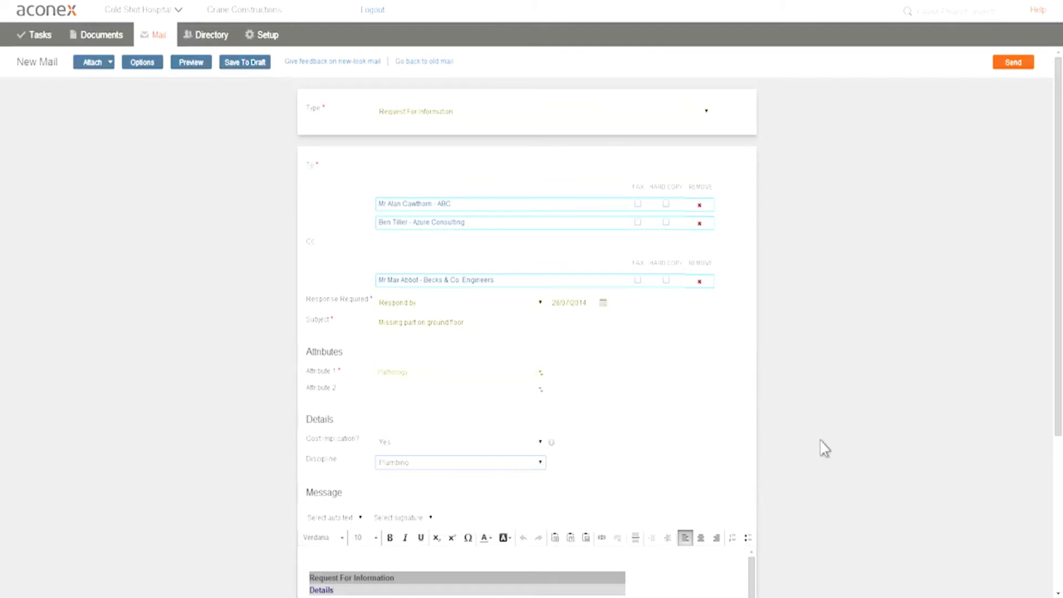
# Attach the project mail "Re: Tank size question" from the inbox to the new mail
pyautogui.click(111, 64)
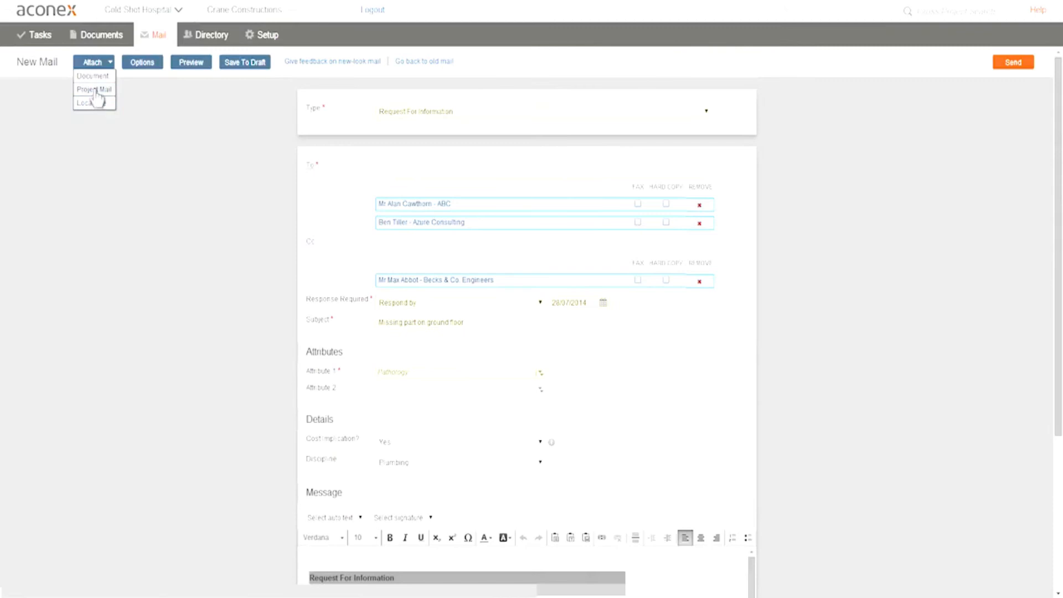
pyautogui.click(95, 90)
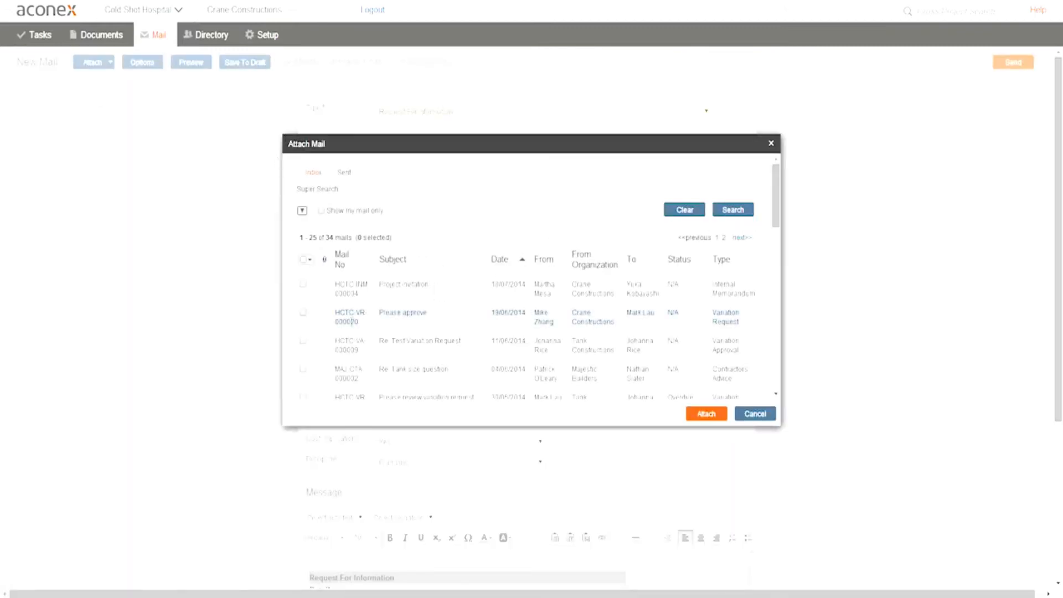
pyautogui.click(302, 369)
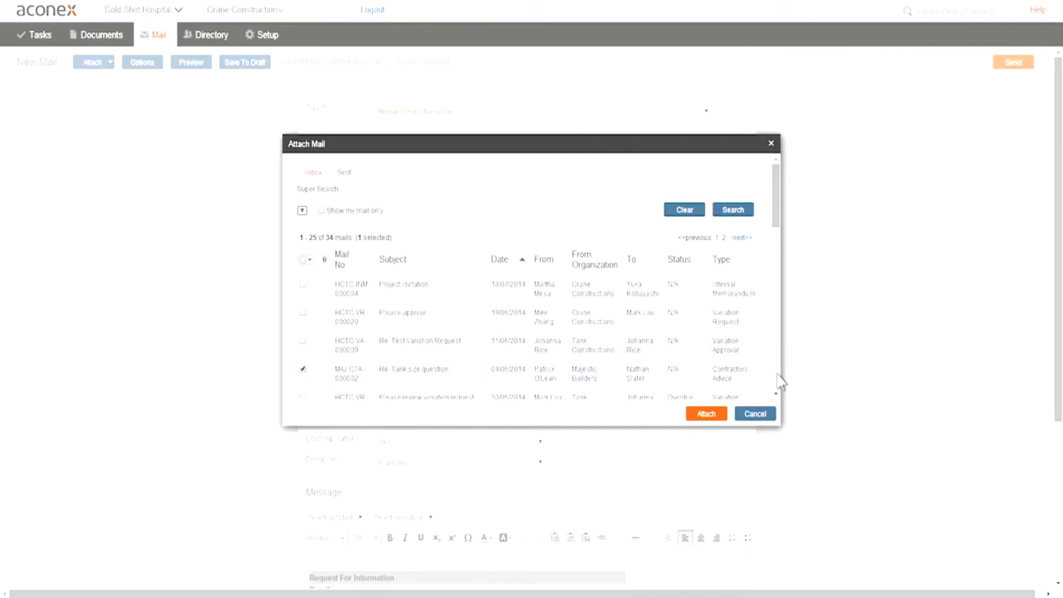
pyautogui.click(707, 414)
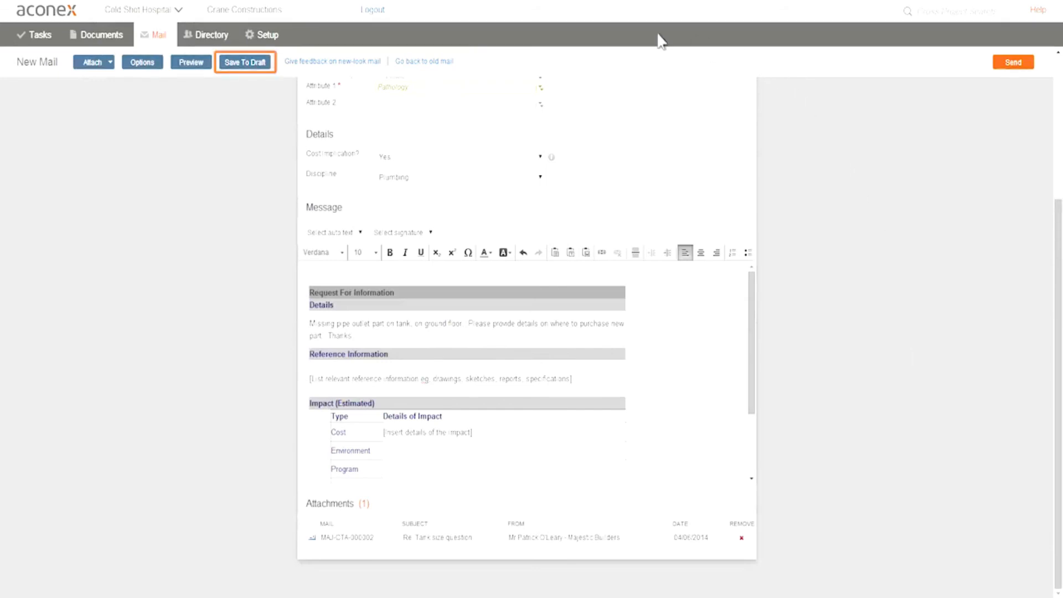
# Save the Request For Information mail as a draft and send it
pyautogui.click(254, 64)
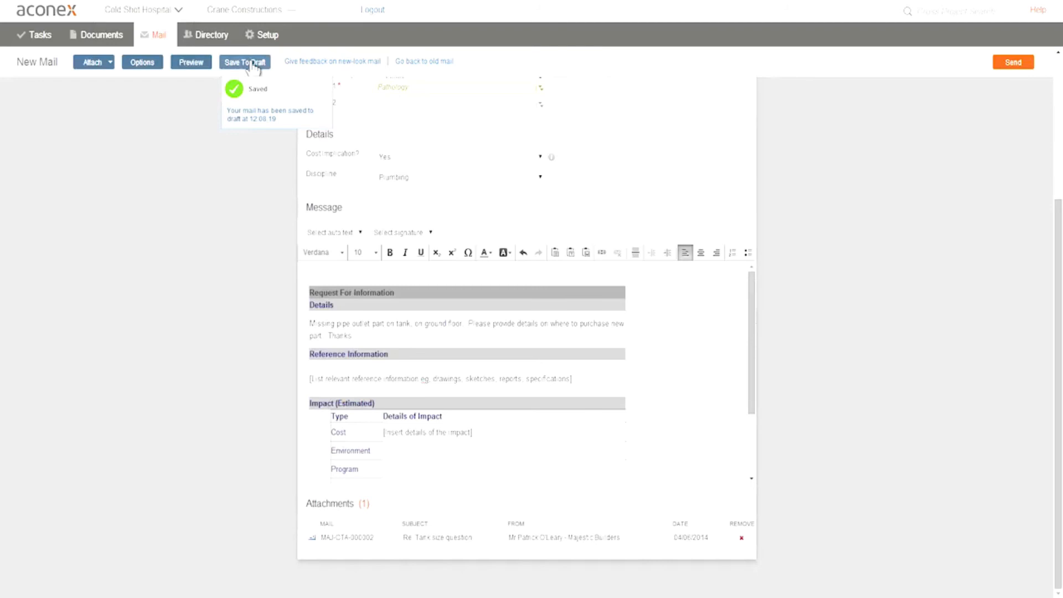
pyautogui.click(1014, 63)
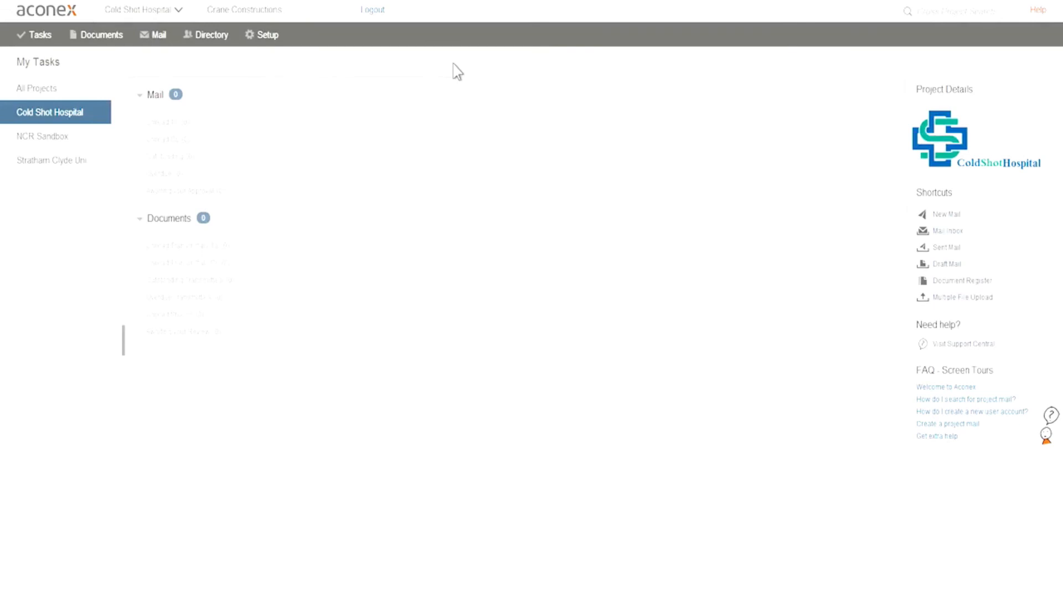
# Start another Request For Information mail from the commonly used mail types
pyautogui.click(172, 37)
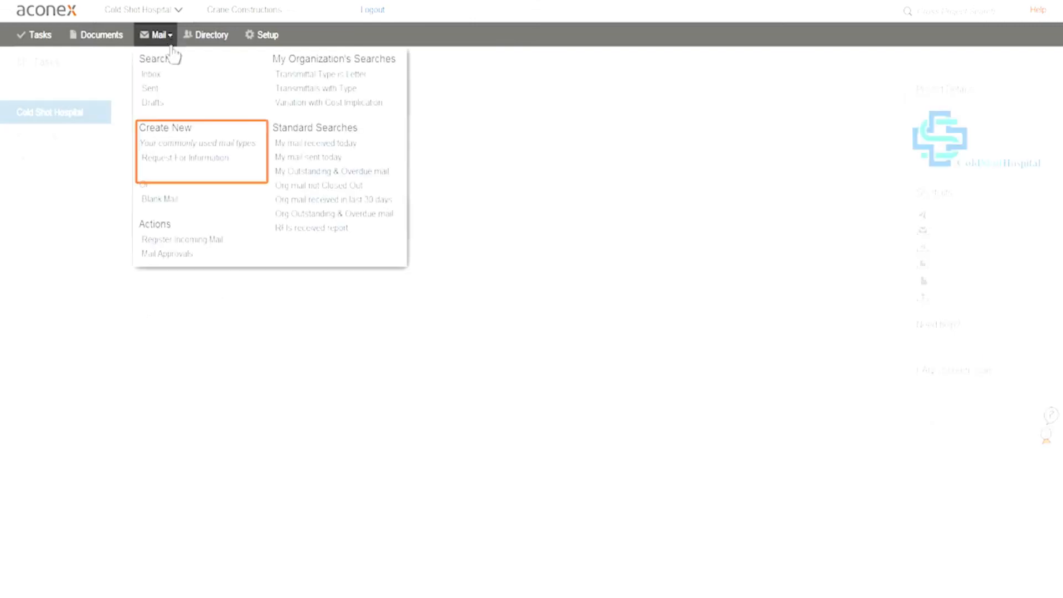
pyautogui.click(167, 160)
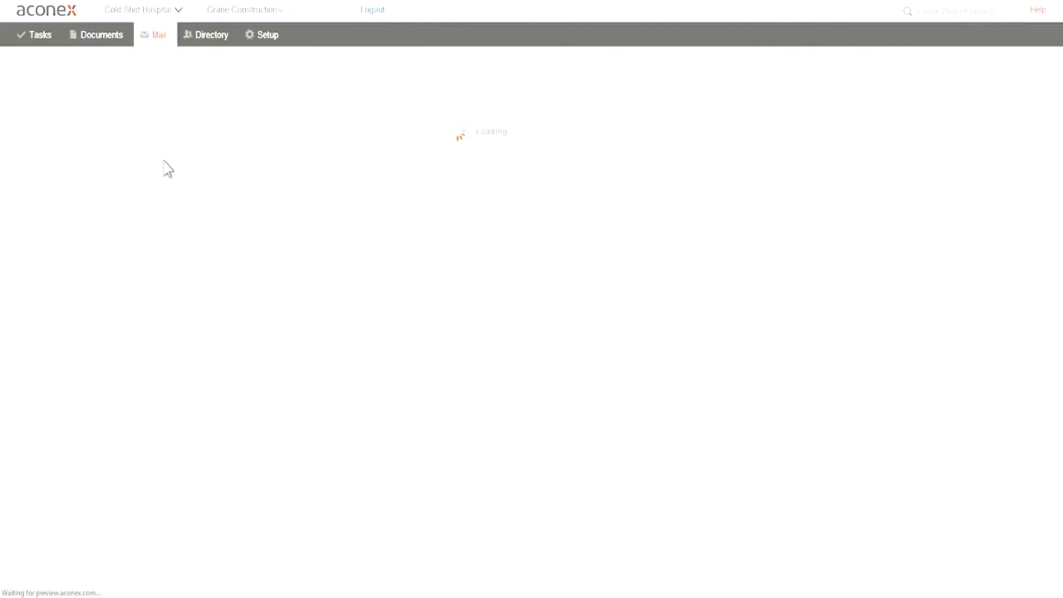